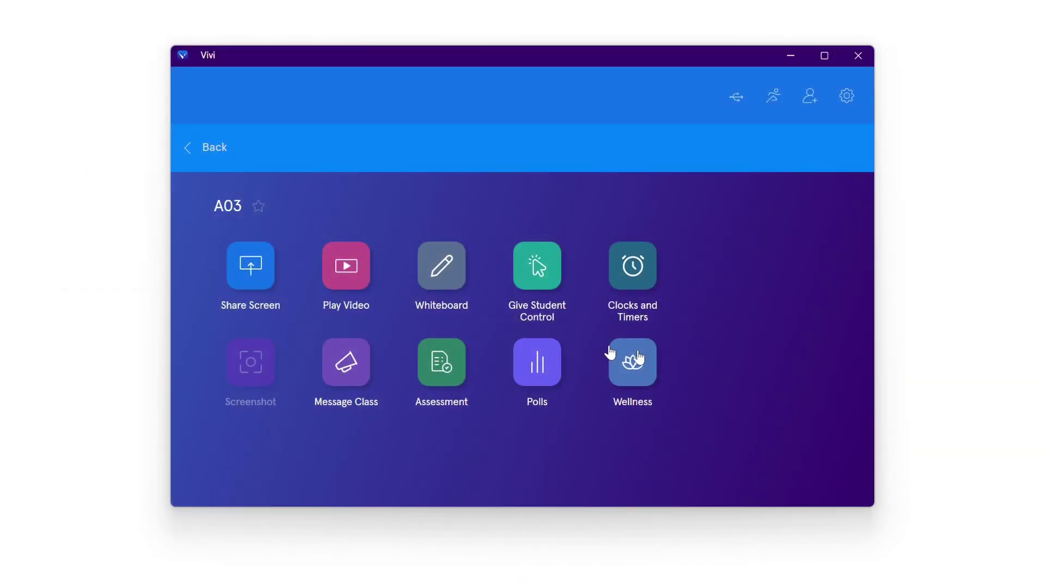
- Share the screen to room A03's Front Display only
{"action": "left_click", "coordinate": [268, 288]}
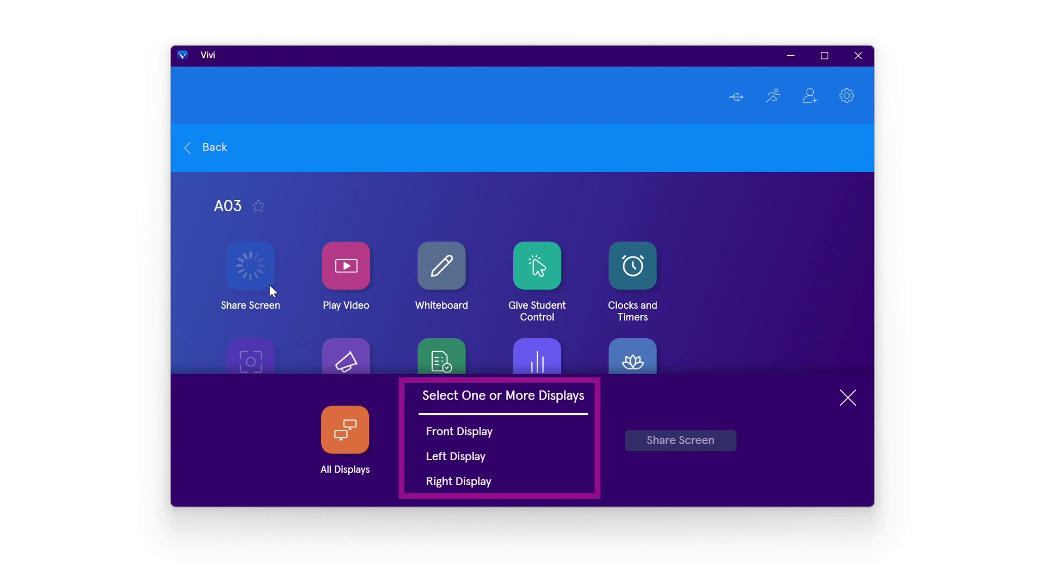
{"action": "left_click", "coordinate": [454, 434]}
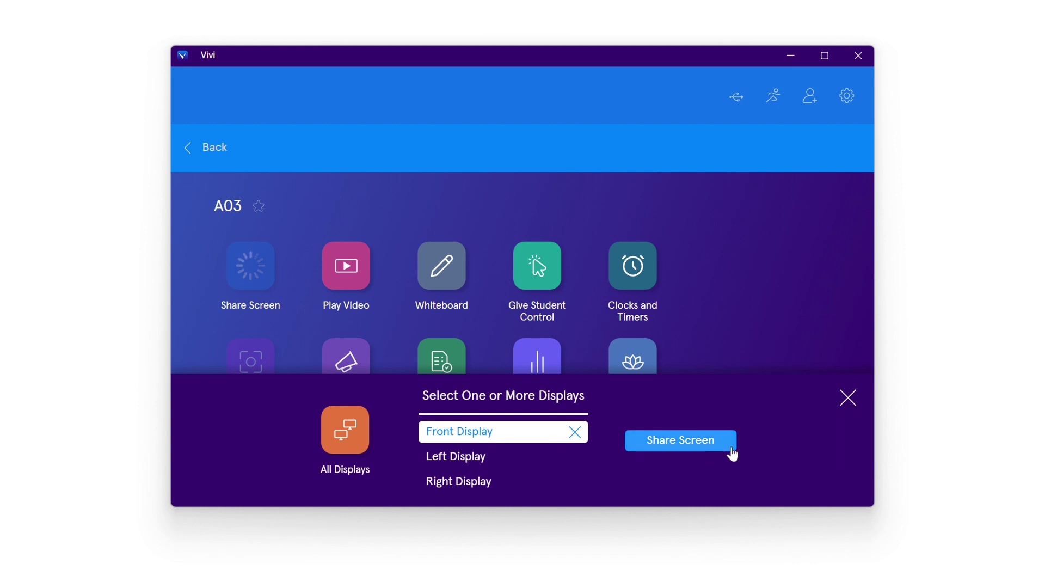
{"action": "left_click", "coordinate": [706, 442]}
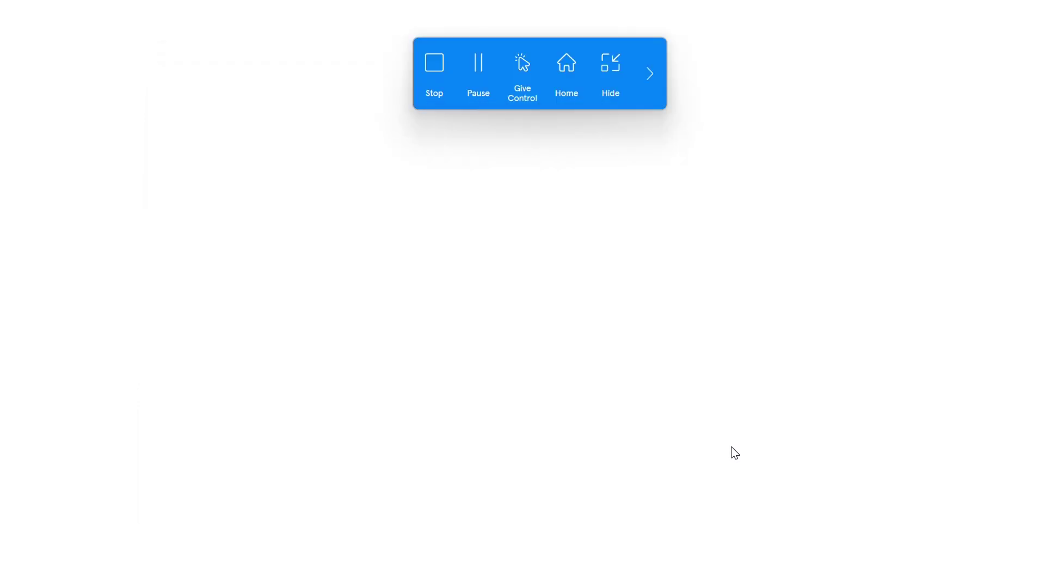
- From the room home, choose Stop All and confirm it to end every active share
{"action": "left_click", "coordinate": [567, 73]}
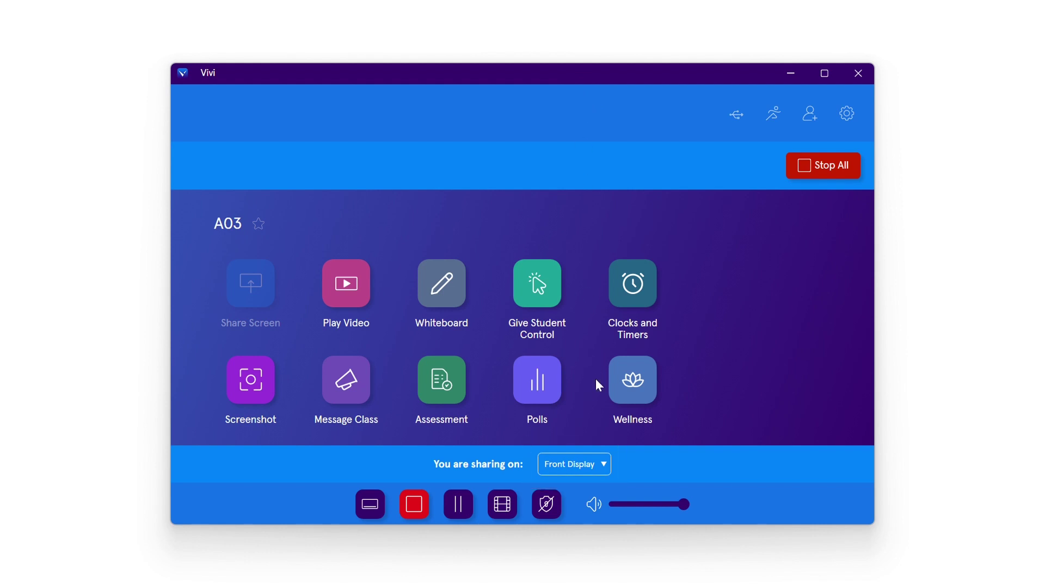
{"action": "left_click", "coordinate": [605, 465]}
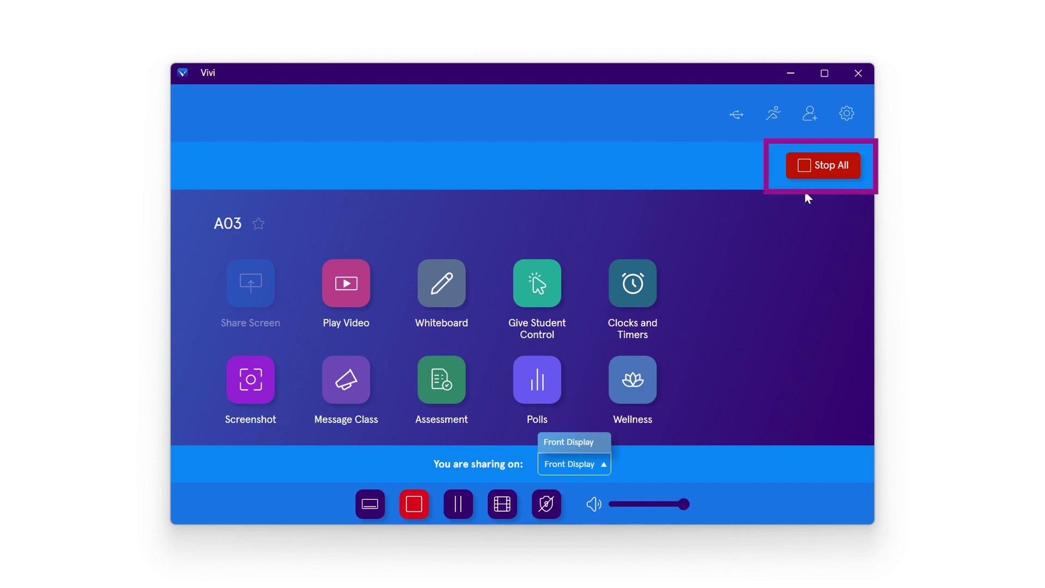
{"action": "left_click", "coordinate": [819, 170]}
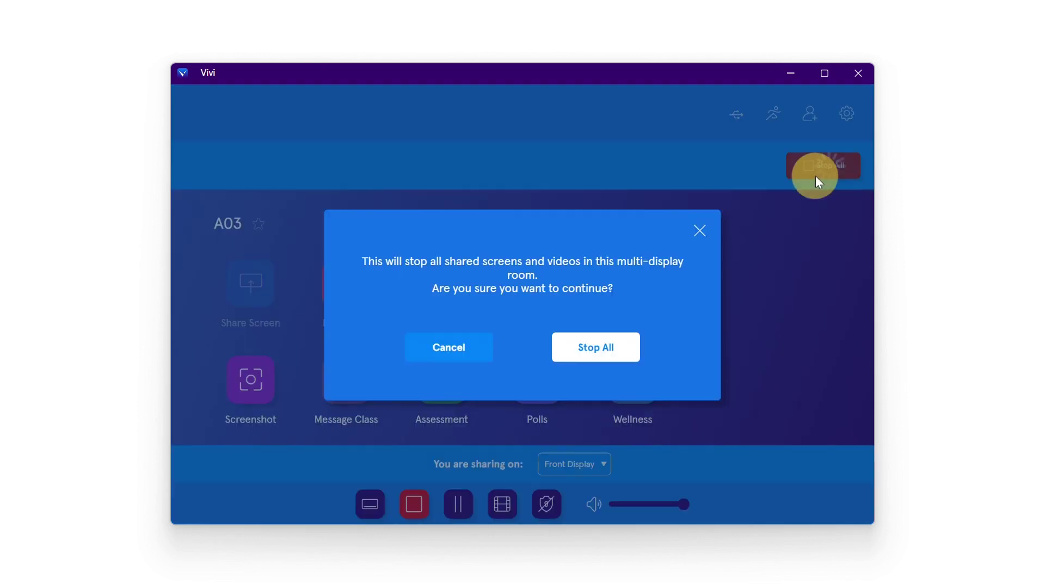
{"action": "left_click", "coordinate": [627, 350]}
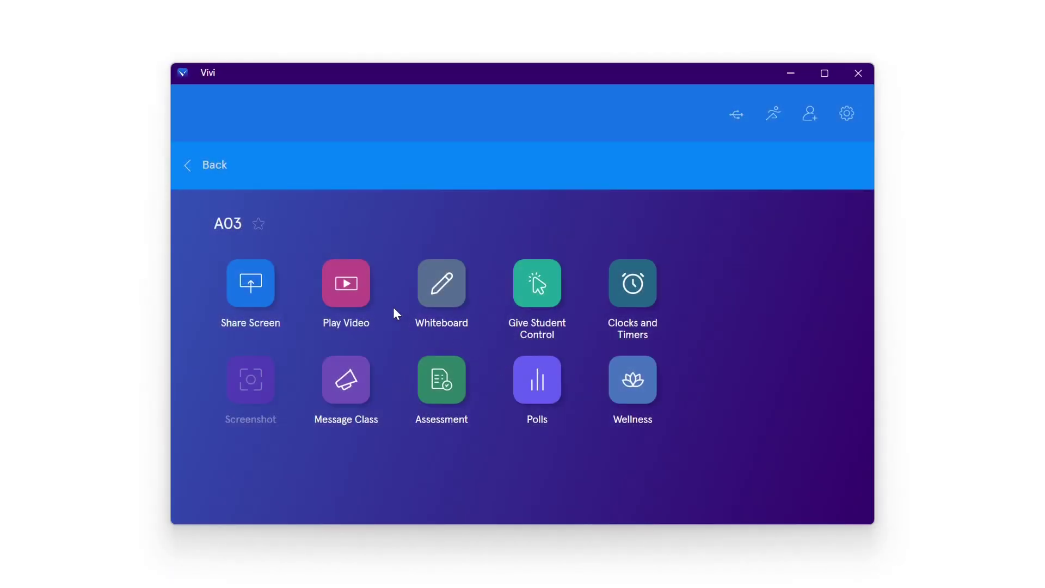
- Paste the YouTube link into Play Video and play it on the Left and Right Displays
{"action": "left_click", "coordinate": [369, 302]}
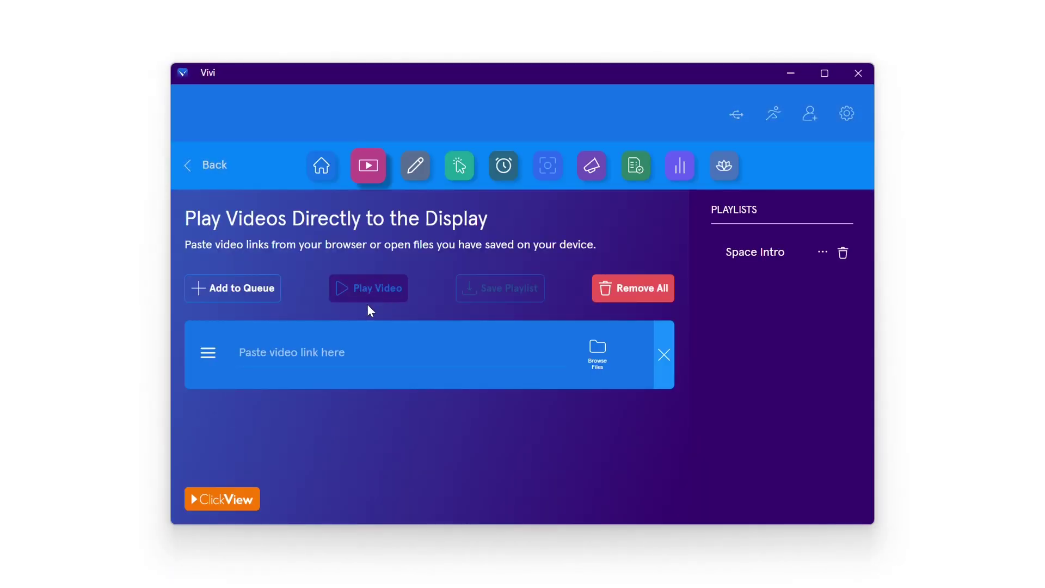
{"action": "left_click", "coordinate": [369, 349]}
{"action": "type", "text": "https://www.youtube.com/watch?v=pn3euL8Tbfw"}
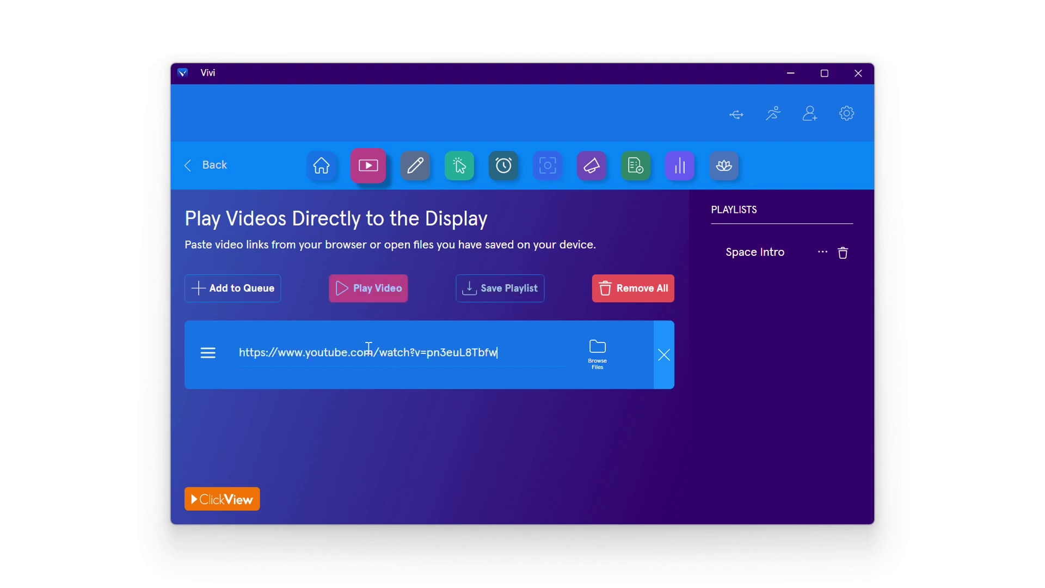
{"action": "left_click", "coordinate": [380, 292]}
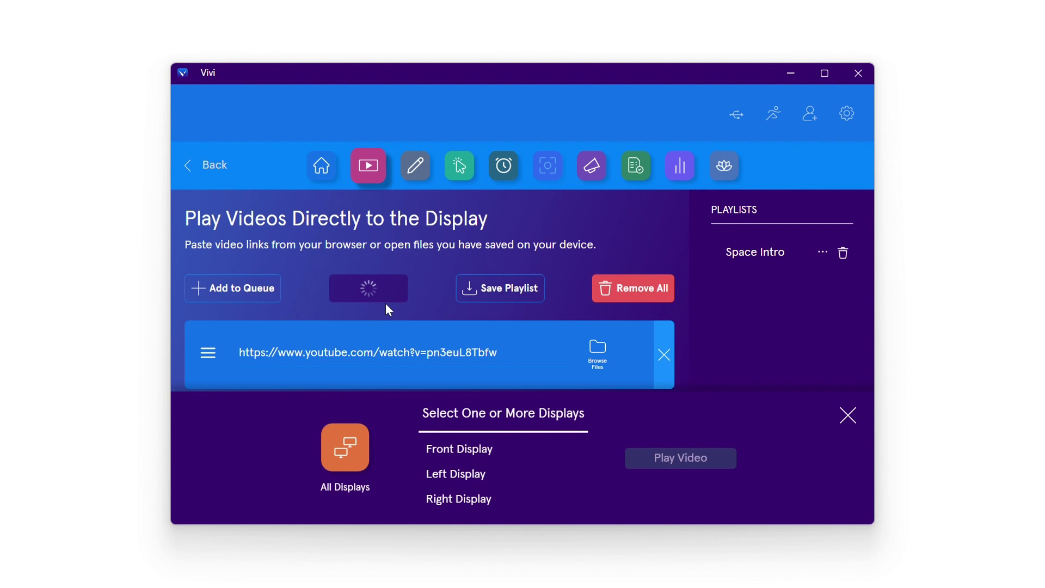
{"action": "left_click", "coordinate": [457, 474]}
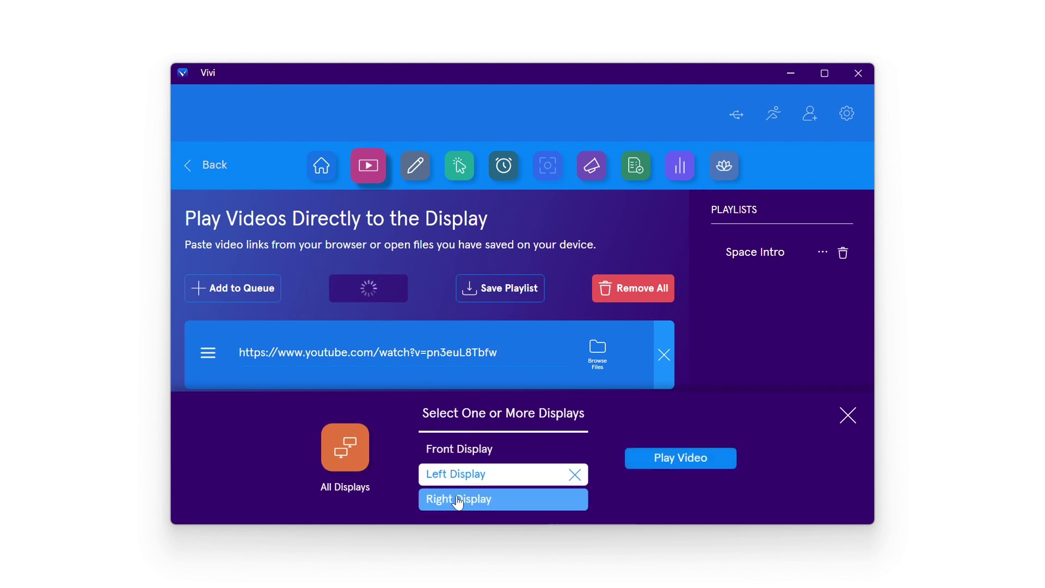
{"action": "left_click", "coordinate": [458, 499]}
{"action": "left_click", "coordinate": [698, 459]}
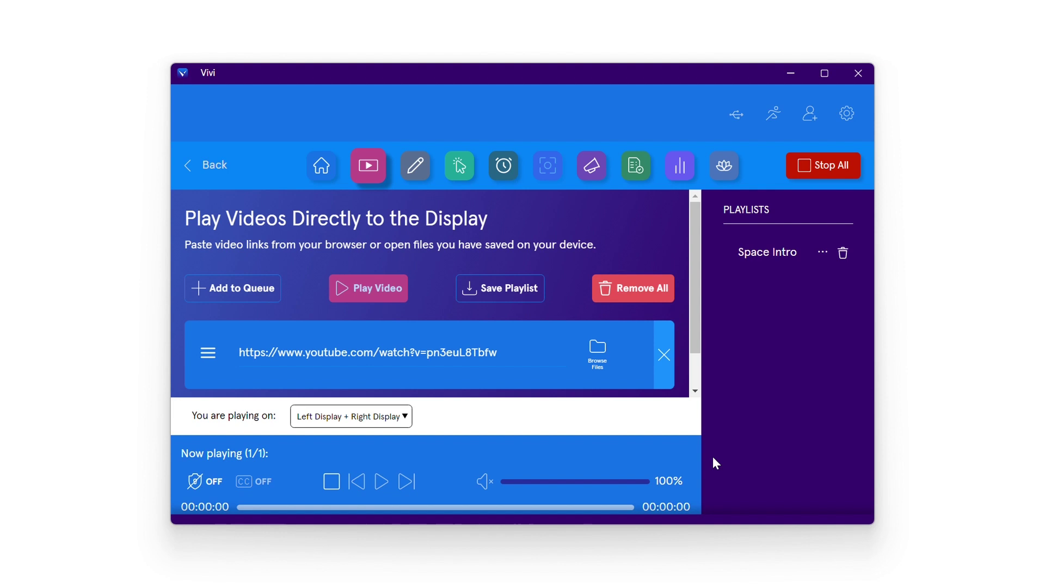
- Return to the room tool grid and select Front Display in the Share Screen panel
{"action": "left_click", "coordinate": [321, 165]}
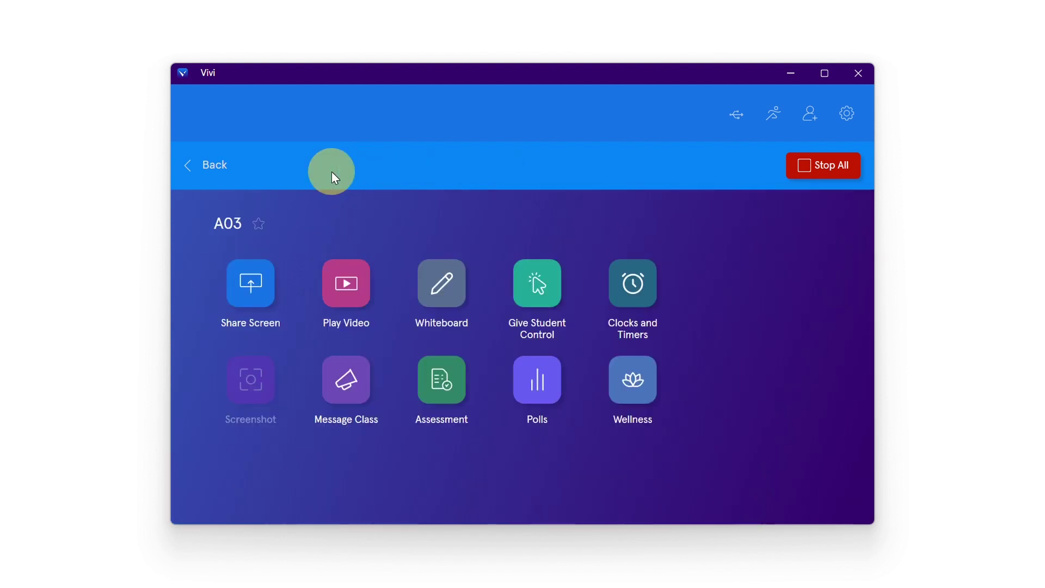
{"action": "left_click", "coordinate": [251, 283]}
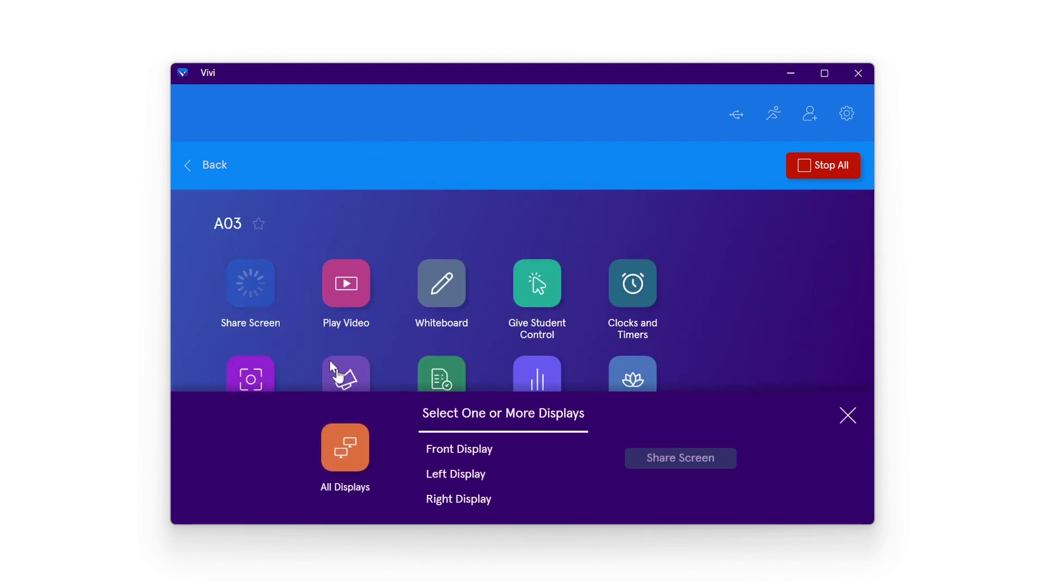
{"action": "left_click", "coordinate": [459, 448]}
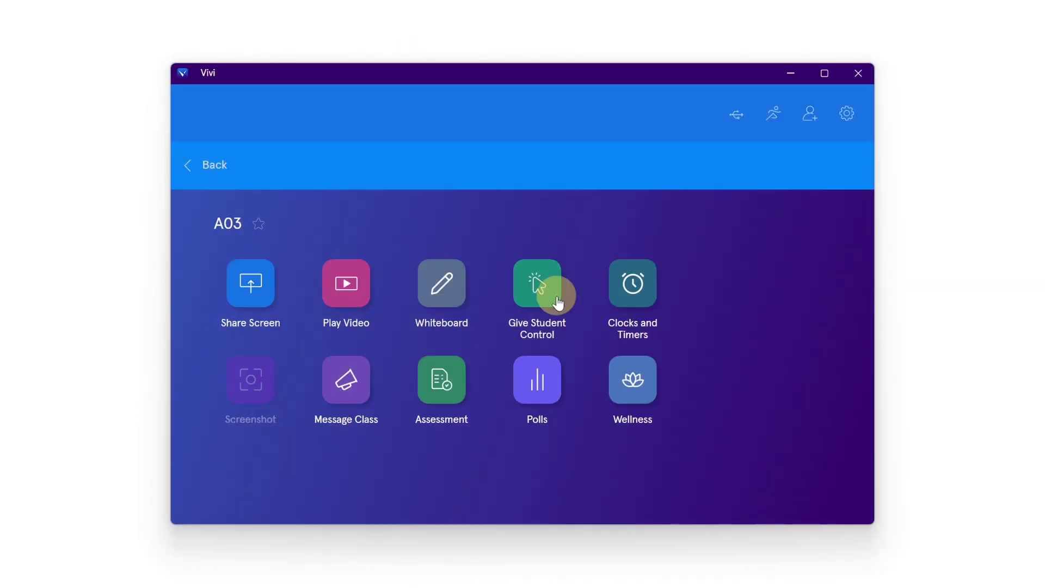
- Give Carol Danvers Front Display control, and two other students Left and Right Display control
{"action": "left_click", "coordinate": [558, 301]}
{"action": "left_click", "coordinate": [710, 370]}
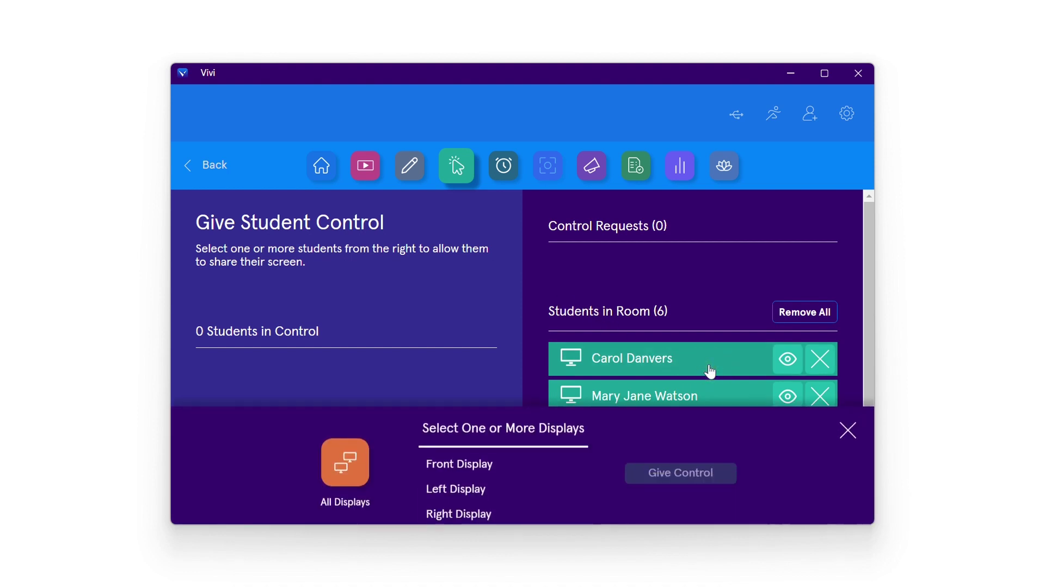
{"action": "left_click", "coordinate": [460, 463]}
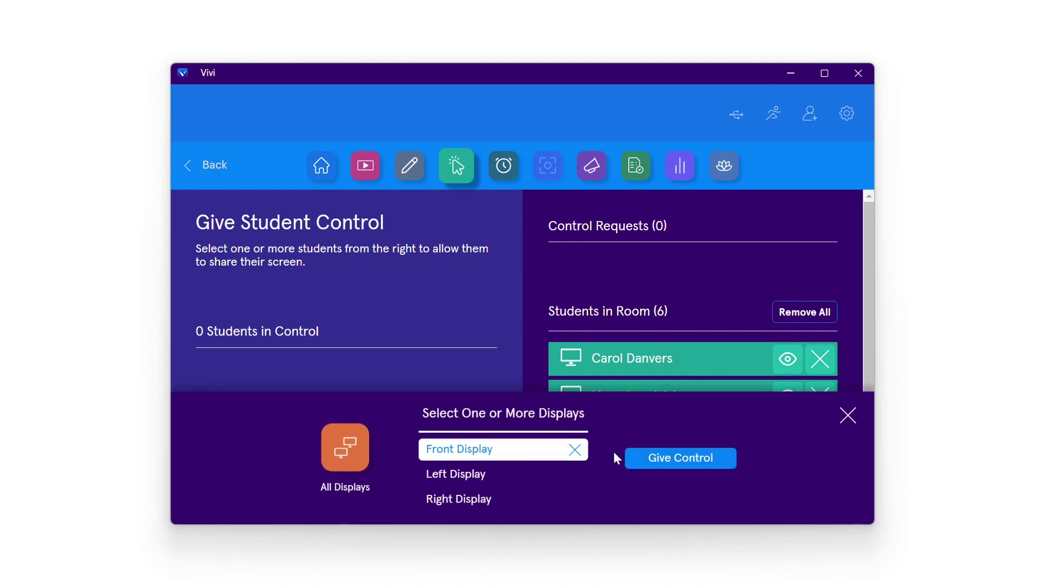
{"action": "left_click", "coordinate": [729, 464]}
{"action": "left_click", "coordinate": [728, 470]}
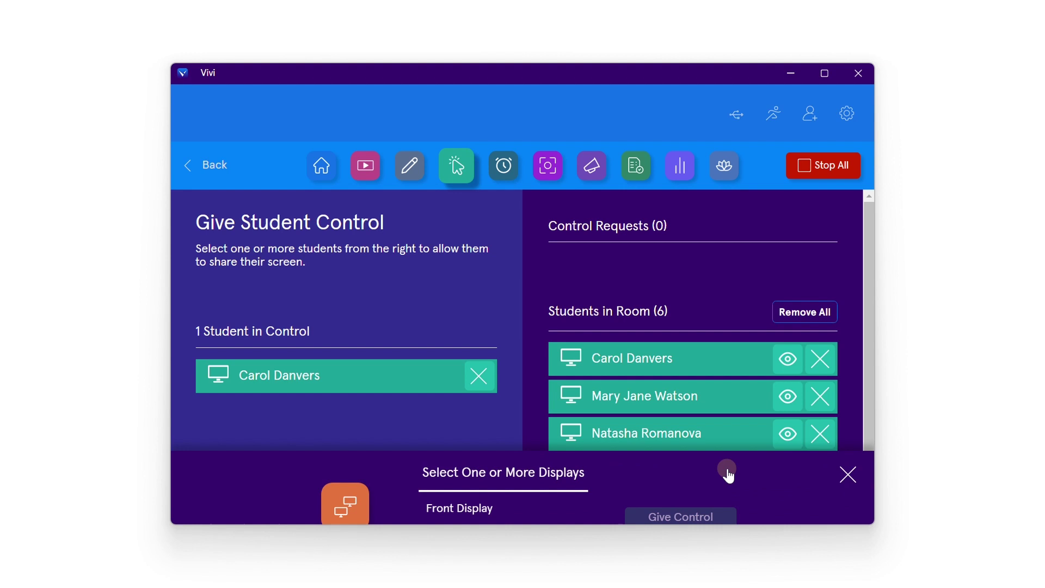
{"action": "left_click", "coordinate": [491, 474]}
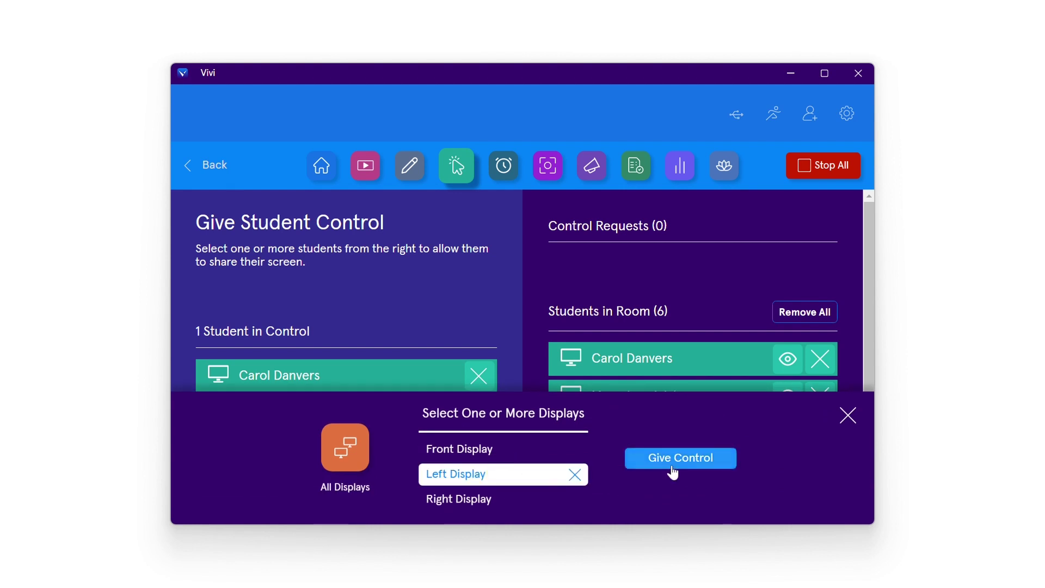
{"action": "left_click", "coordinate": [726, 462]}
{"action": "left_click", "coordinate": [790, 463]}
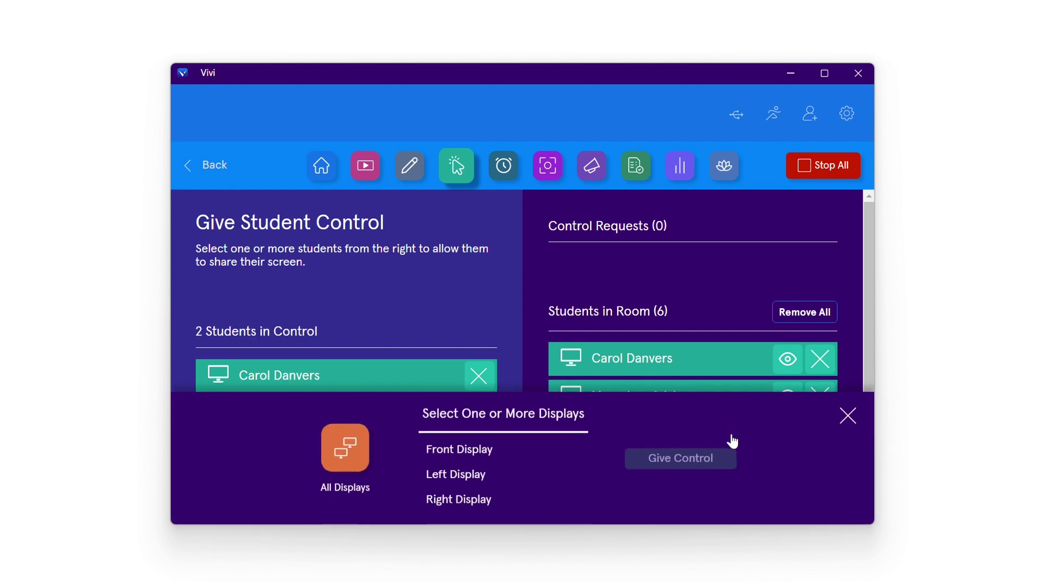
{"action": "left_click", "coordinate": [490, 499]}
{"action": "left_click", "coordinate": [682, 459]}
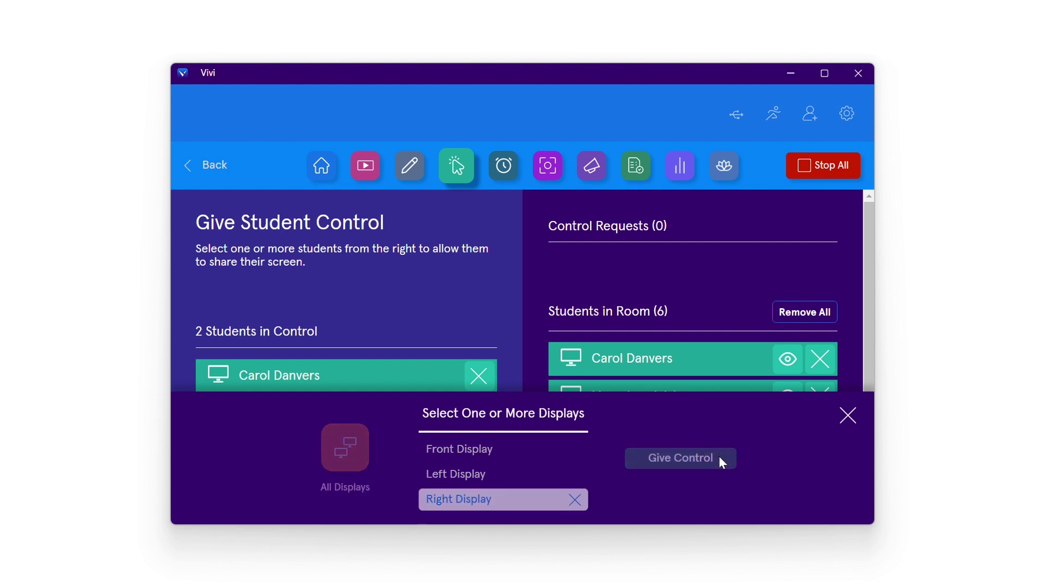